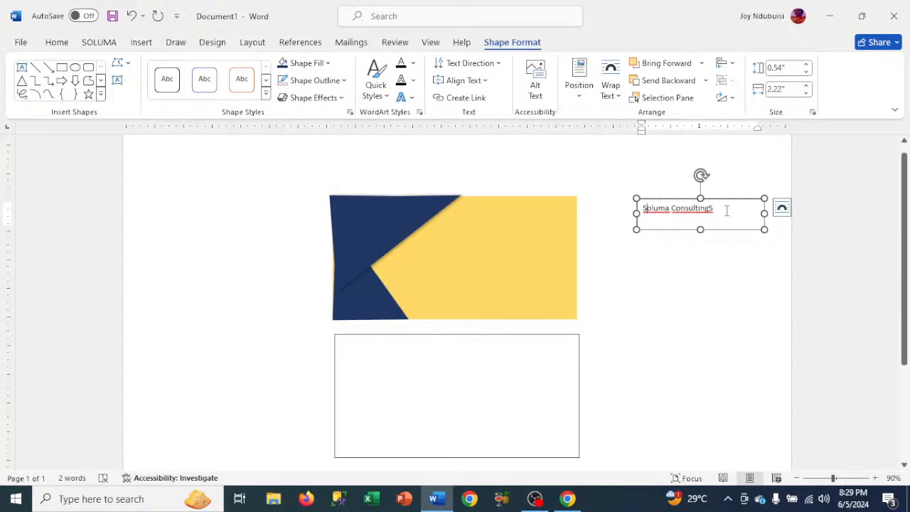
# Step: Adjust the edit points of the upper navy shape so its outer corners line up with the yellow card's edge
pyautogui.click(401, 226)
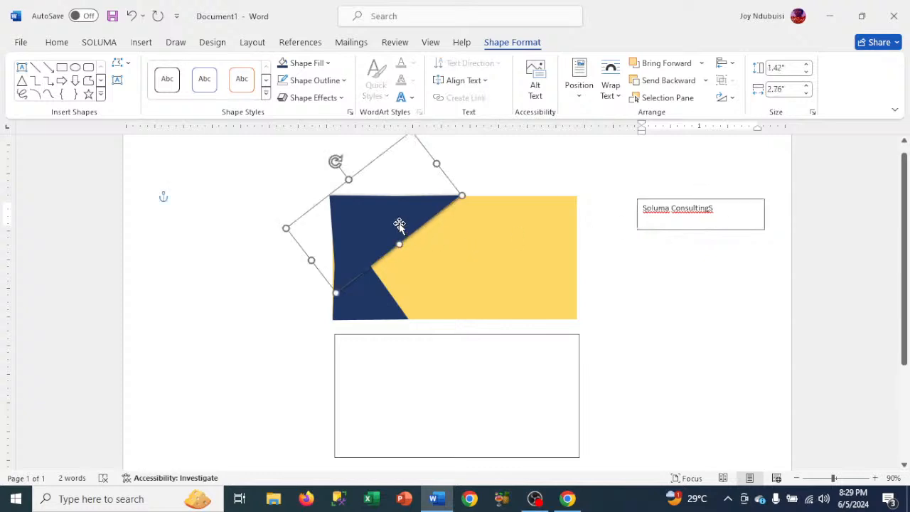
pyautogui.click(120, 63)
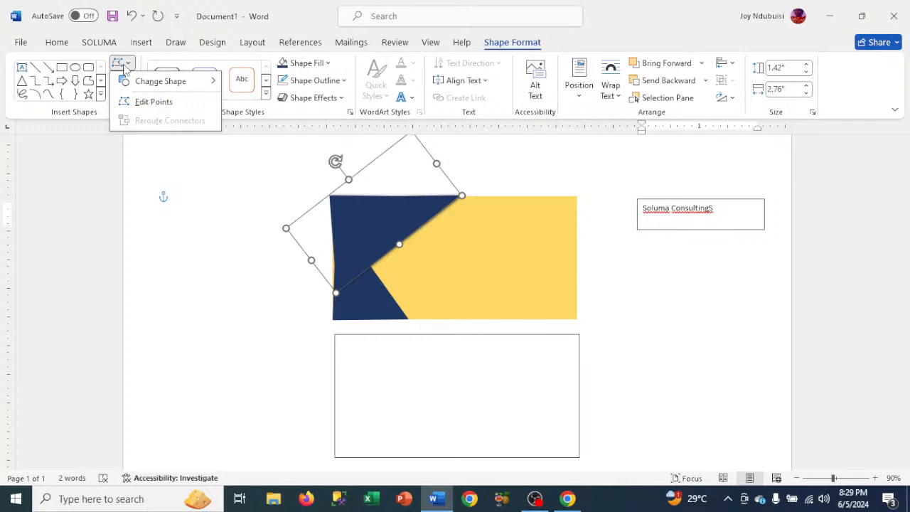
pyautogui.click(152, 103)
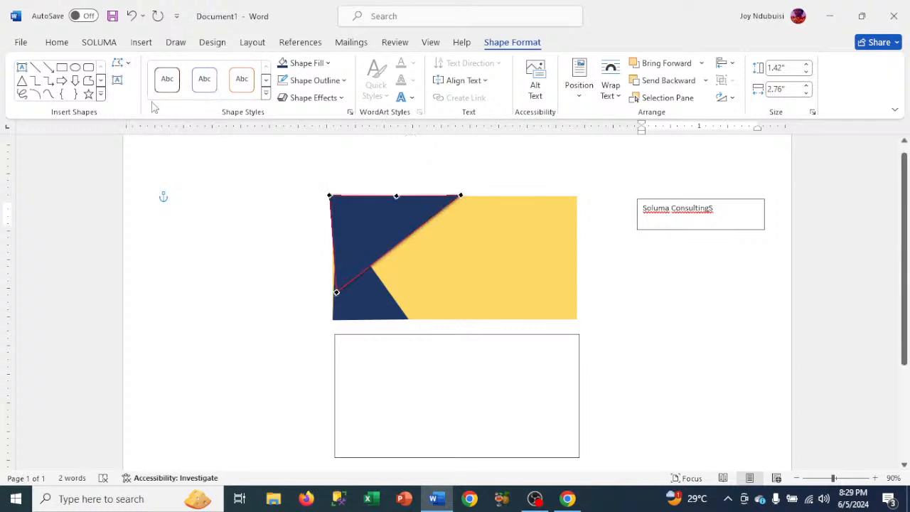
pyautogui.click(331, 197)
pyautogui.moveTo(333, 197); pyautogui.dragTo(332, 196)
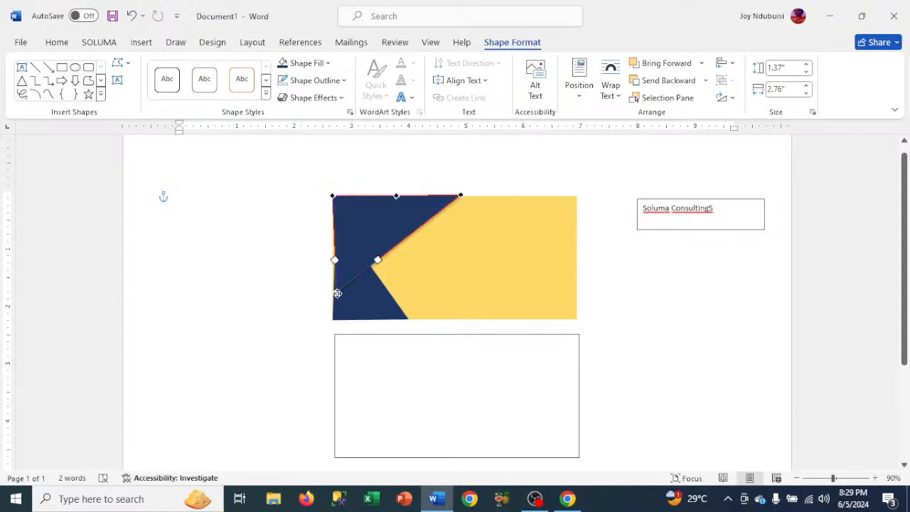
pyautogui.moveTo(338, 292); pyautogui.dragTo(336, 295)
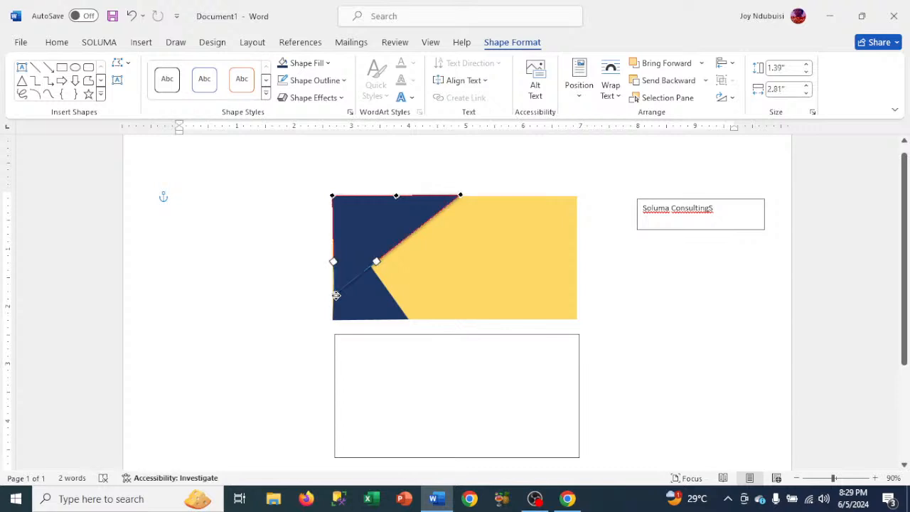
pyautogui.click(311, 282)
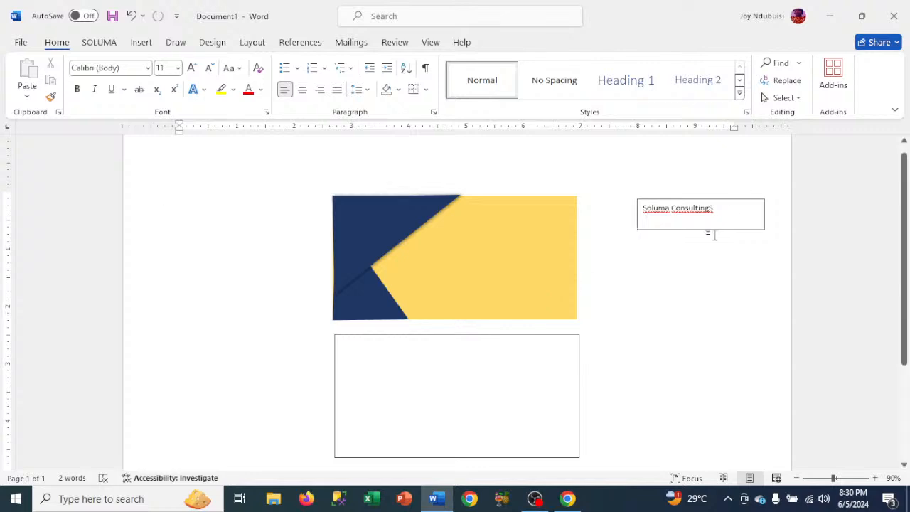
# Step: Correct the company name in the text box to read "Soluma Consulting Ltd"
pyautogui.click(714, 210)
pyautogui.press('BackSpace')
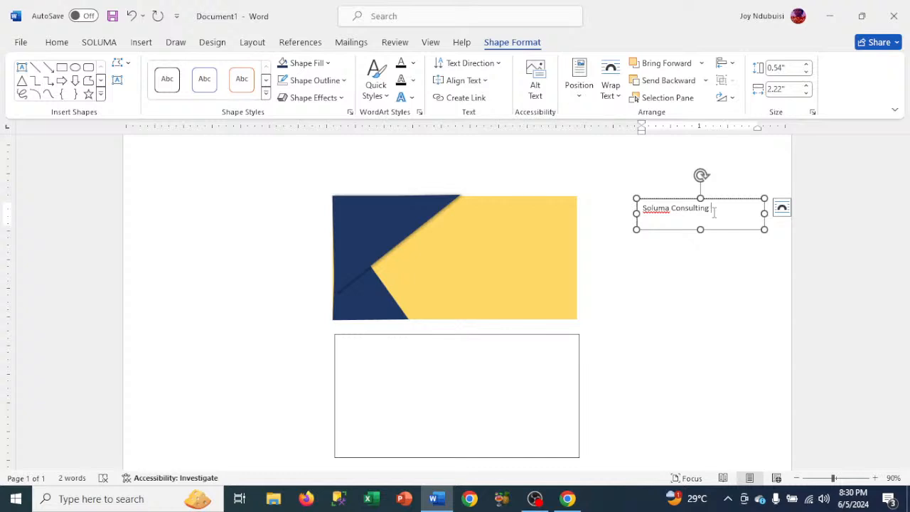
pyautogui.write('LTD')
pyautogui.press('BackSpace')
pyautogui.press('BackSpace')
pyautogui.write('td')
# Step: Move the company name box onto the yellow area's upper part and shrink it to about 0.31" by 1.64"
pyautogui.moveTo(732, 228); pyautogui.dragTo(507, 227)
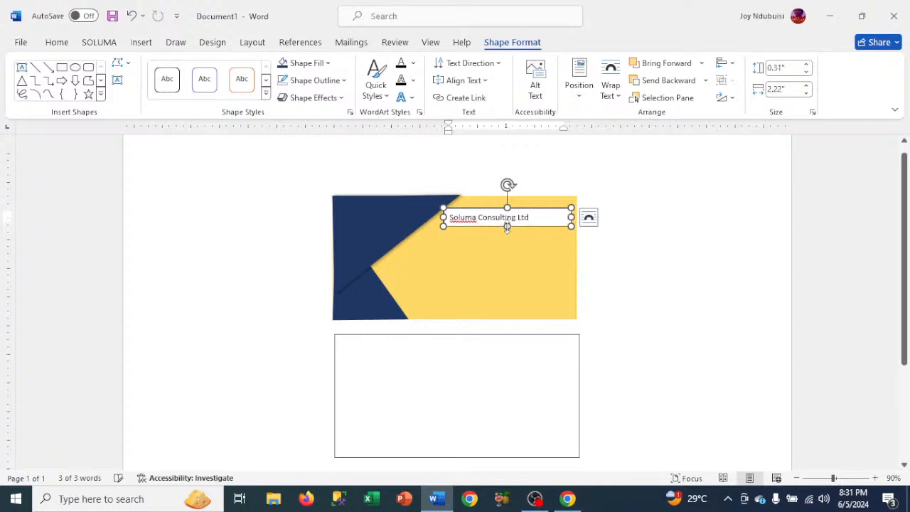
pyautogui.moveTo(571, 217); pyautogui.dragTo(538, 218)
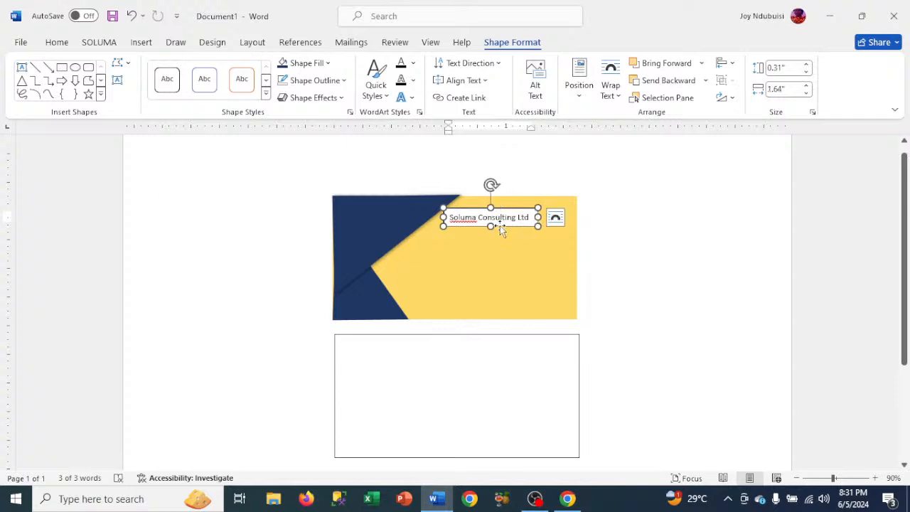
pyautogui.moveTo(500, 225); pyautogui.dragTo(524, 227)
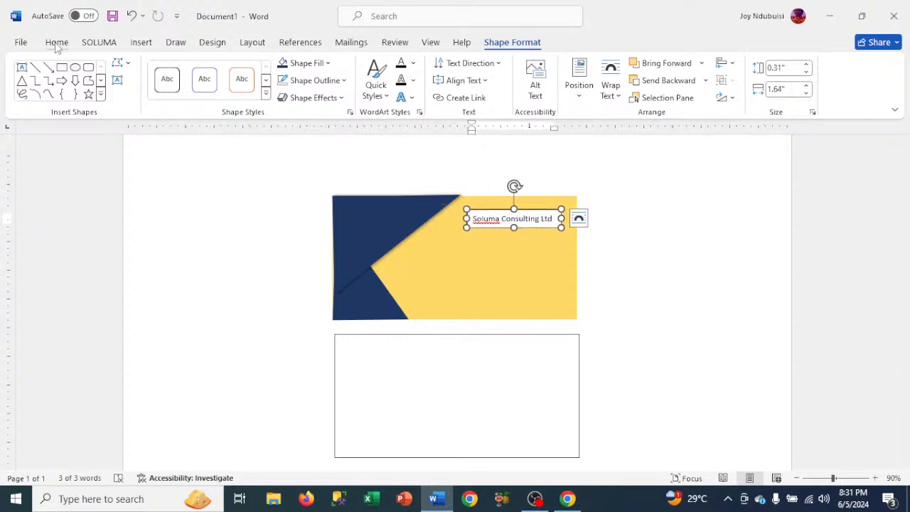
# Step: Format the company name text as bold 12 pt Impact
pyautogui.click(56, 42)
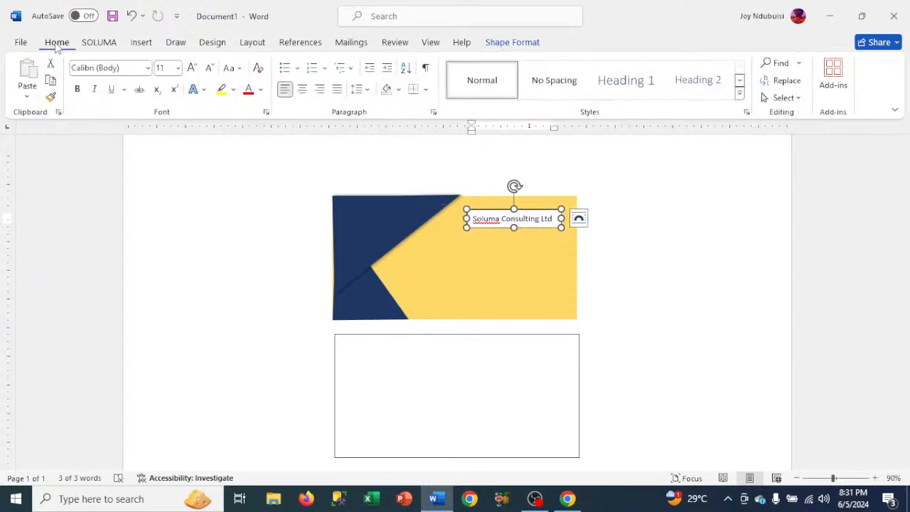
pyautogui.click(193, 69)
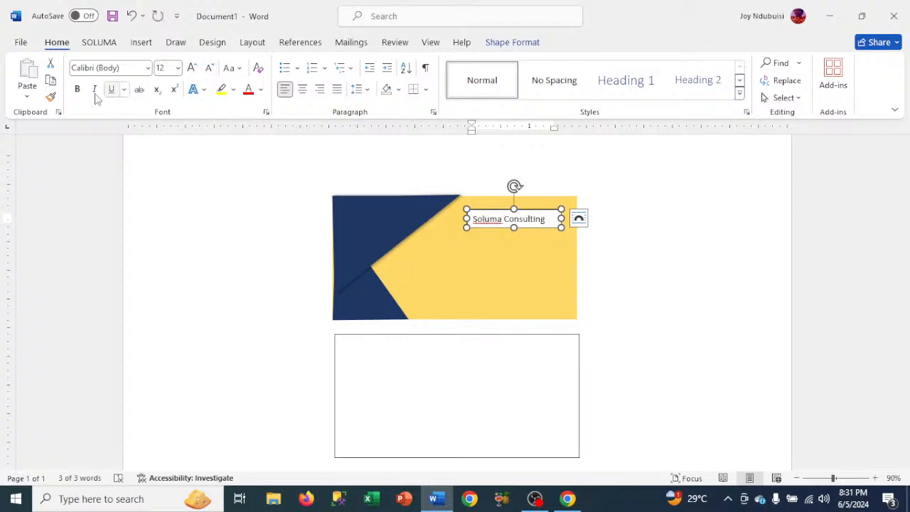
pyautogui.click(77, 90)
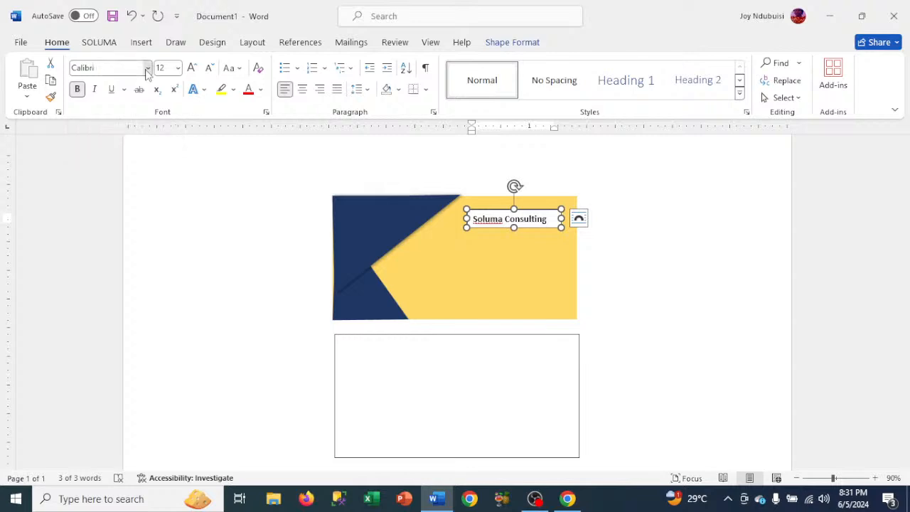
pyautogui.click(147, 68)
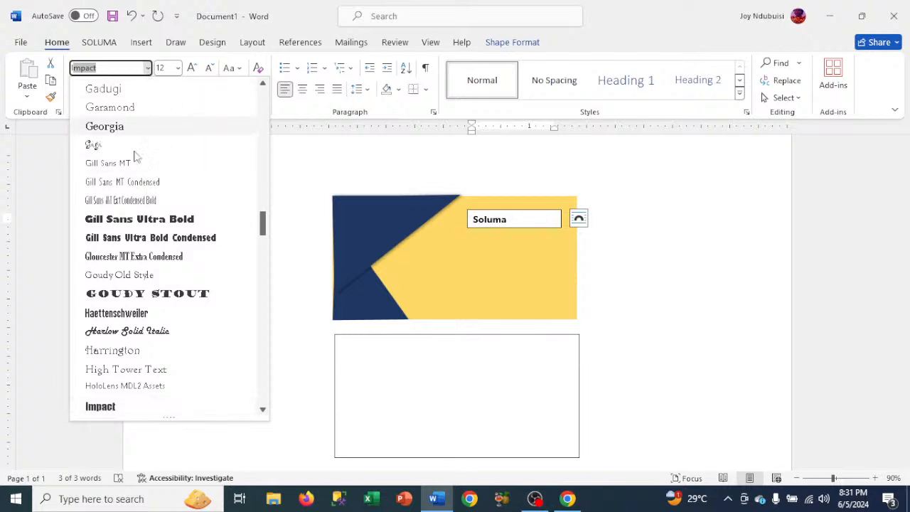
pyautogui.click(103, 410)
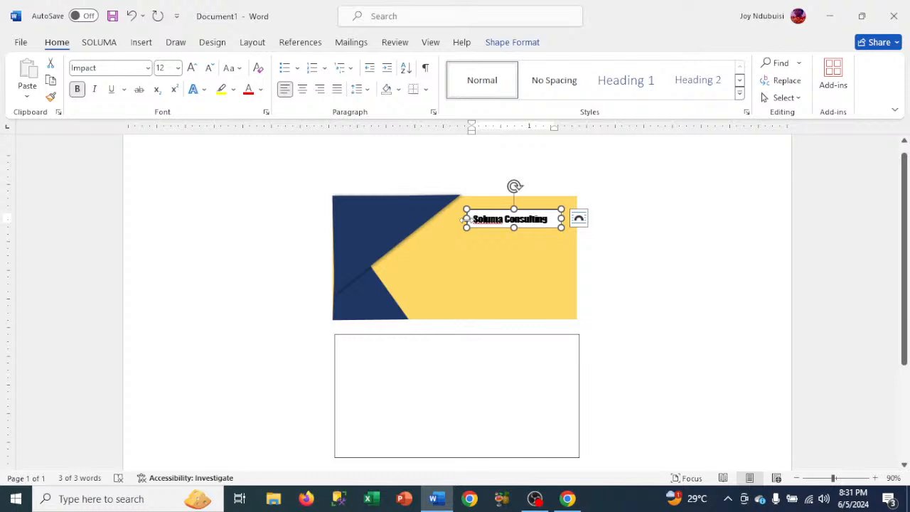
# Step: Widen the company name box to about 1.8" so the full name fits, and colour its text dark blue
pyautogui.write('Ltd')
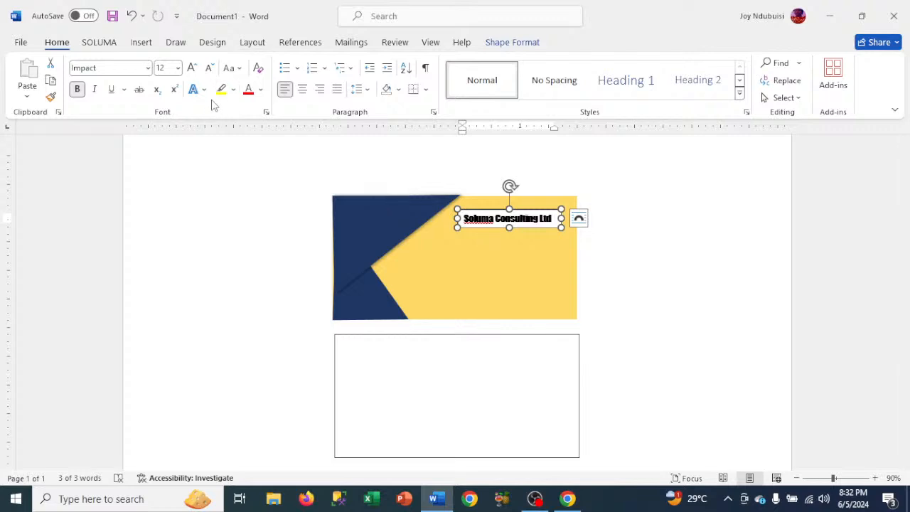
pyautogui.click(262, 90)
pyautogui.click(268, 177)
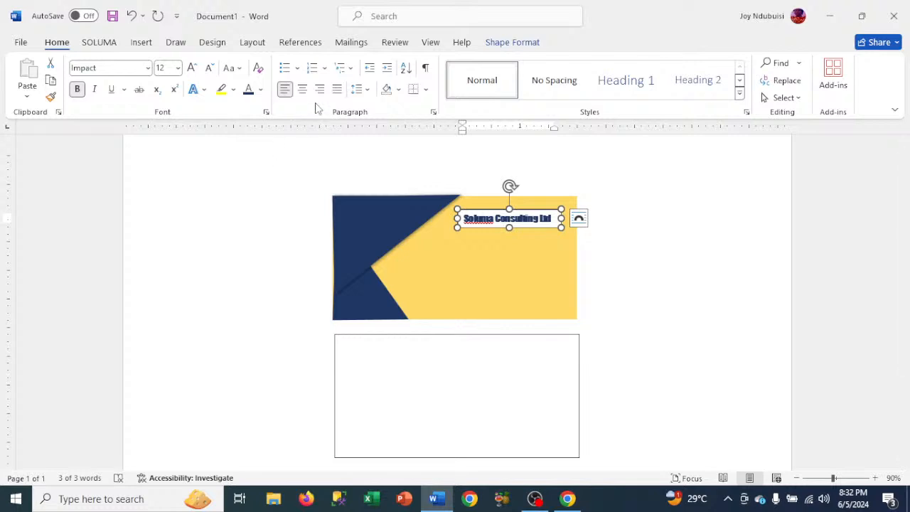
# Step: Remove the fill and the outline from the company name text box
pyautogui.click(530, 44)
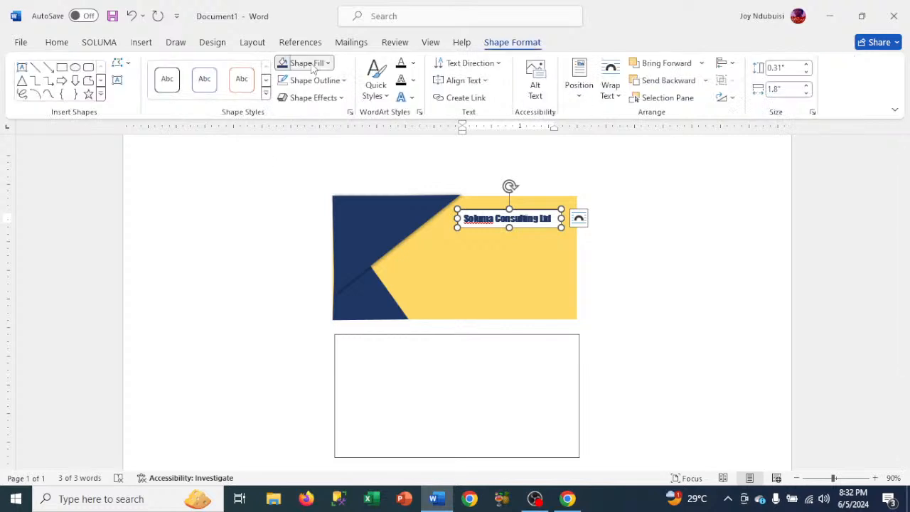
pyautogui.click(312, 65)
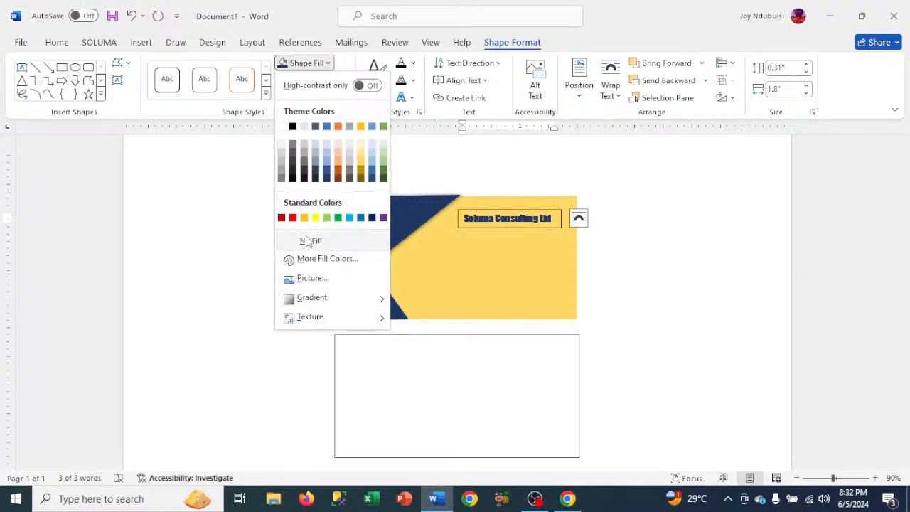
pyautogui.click(306, 242)
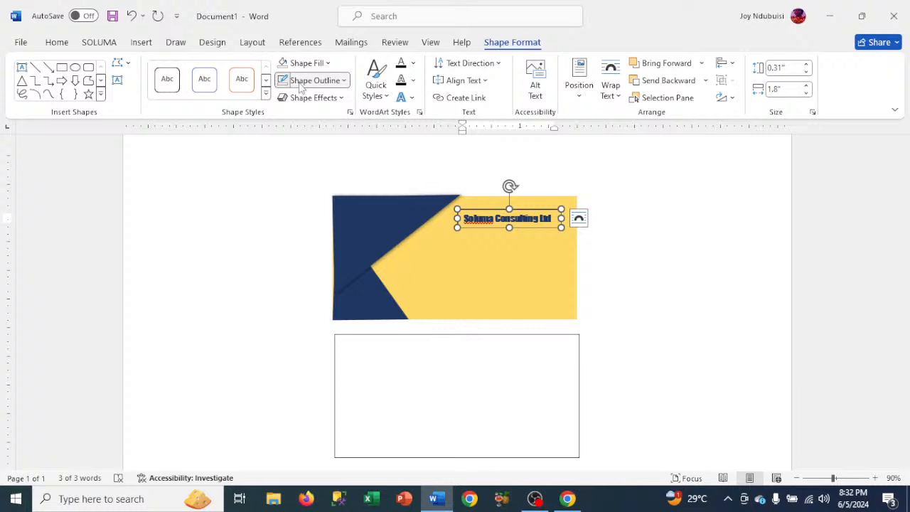
pyautogui.click(301, 82)
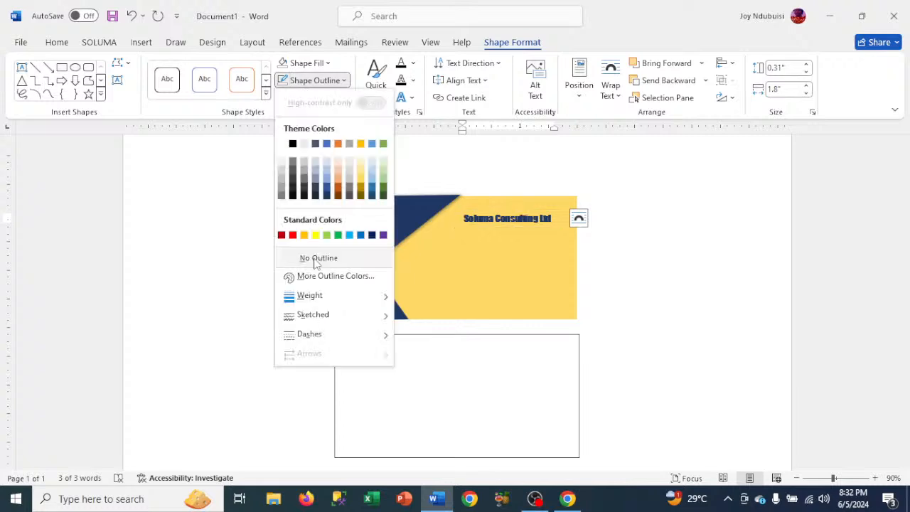
pyautogui.click(316, 260)
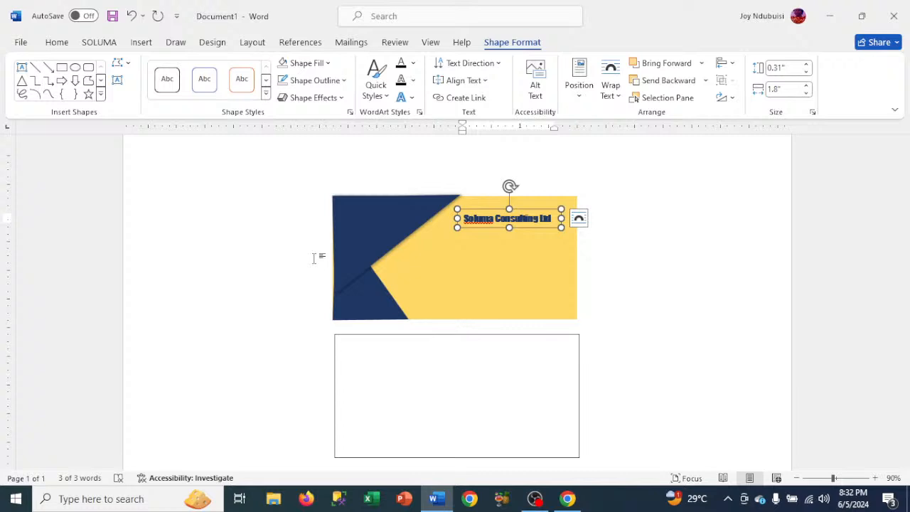
# Step: Change the company name's font to Calibri (Body)
pyautogui.click(57, 43)
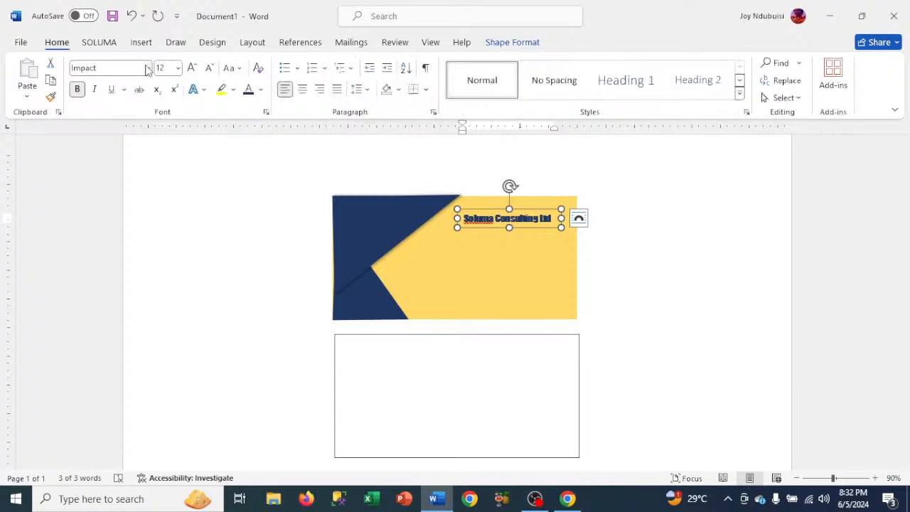
pyautogui.click(147, 68)
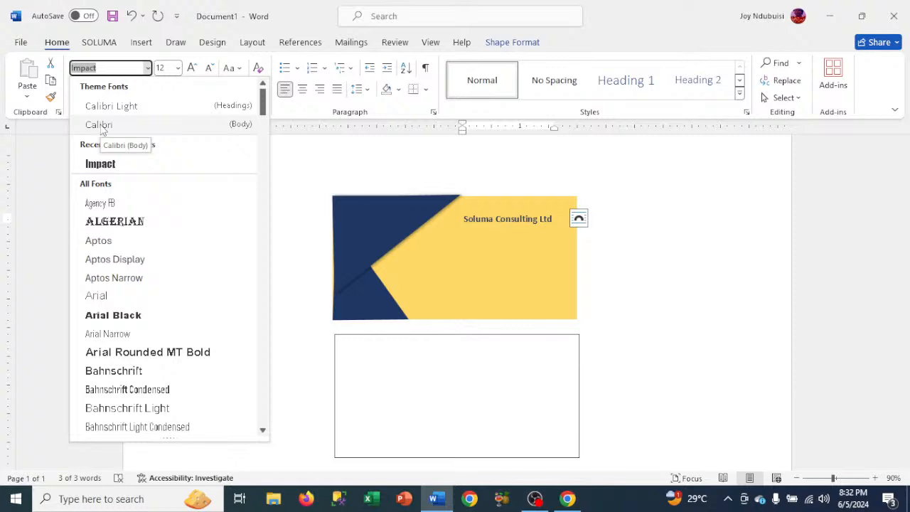
pyautogui.click(99, 125)
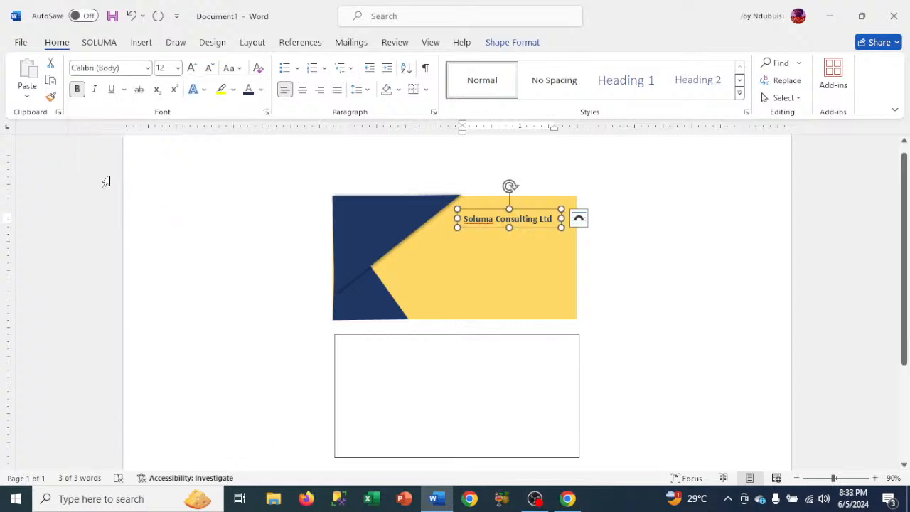
pyautogui.click(396, 171)
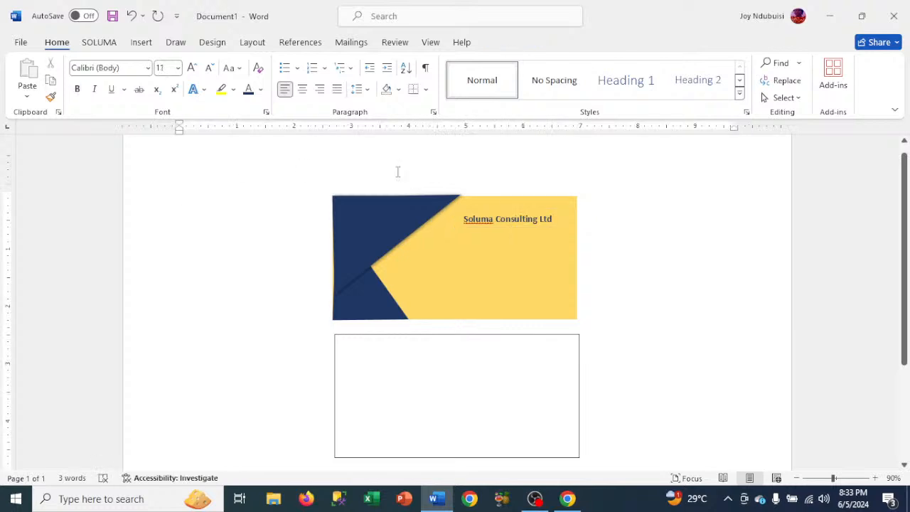
pyautogui.click(529, 222)
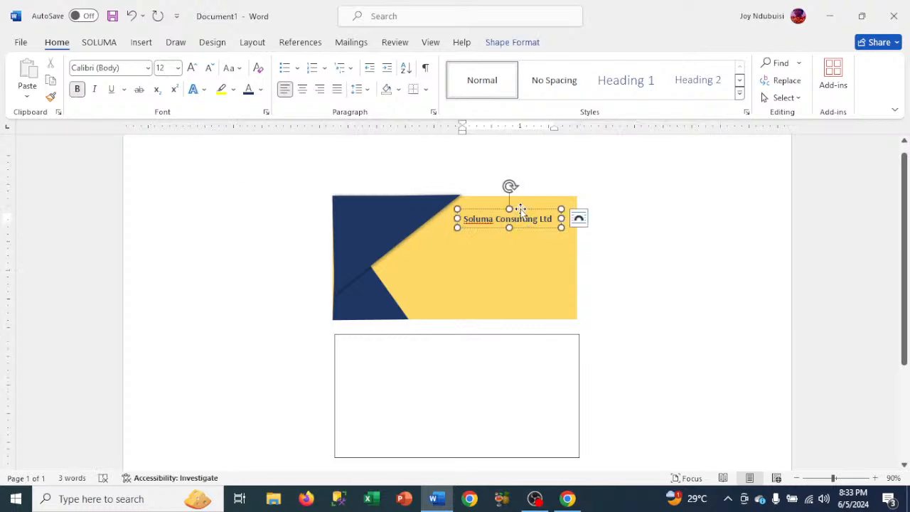
pyautogui.click(77, 89)
pyautogui.click(77, 88)
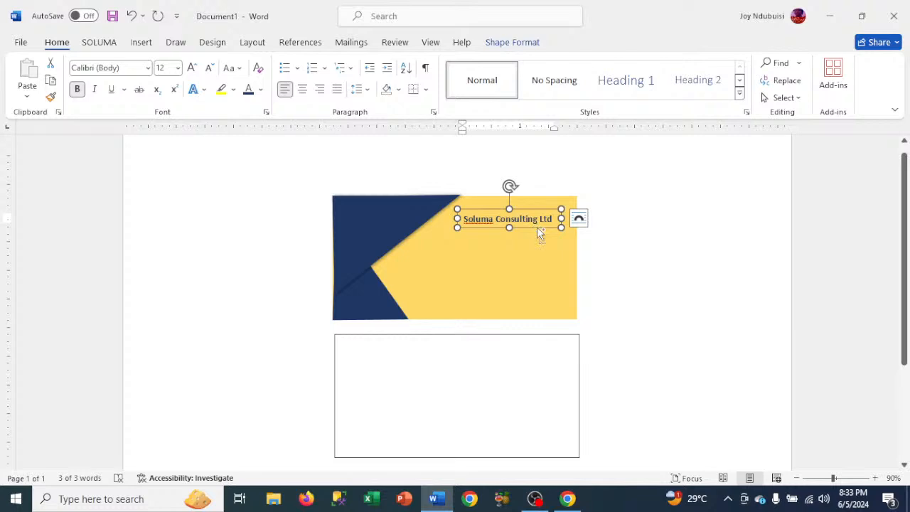
# Step: Duplicate the company name box, place the copy directly beneath it, and replace its text with "Tech & Management"
pyautogui.hotkey('ctrl', 'd')
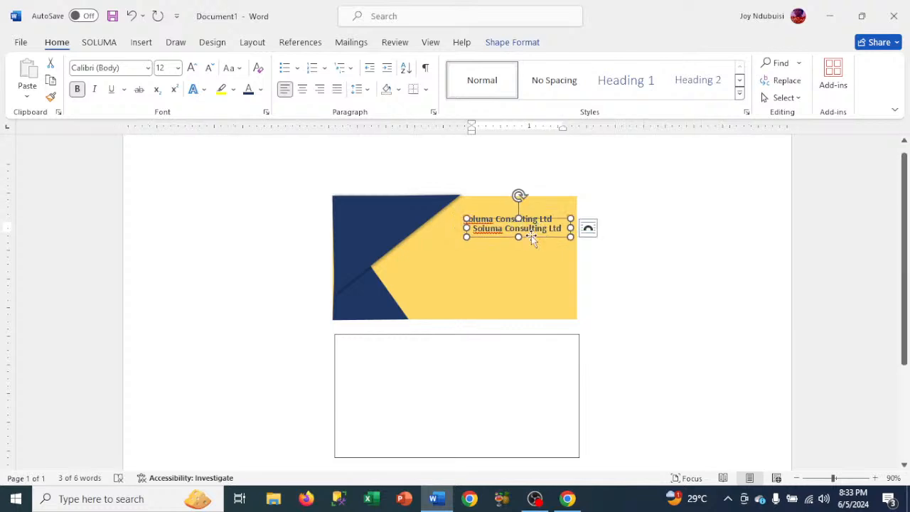
pyautogui.moveTo(530, 236); pyautogui.dragTo(466, 238)
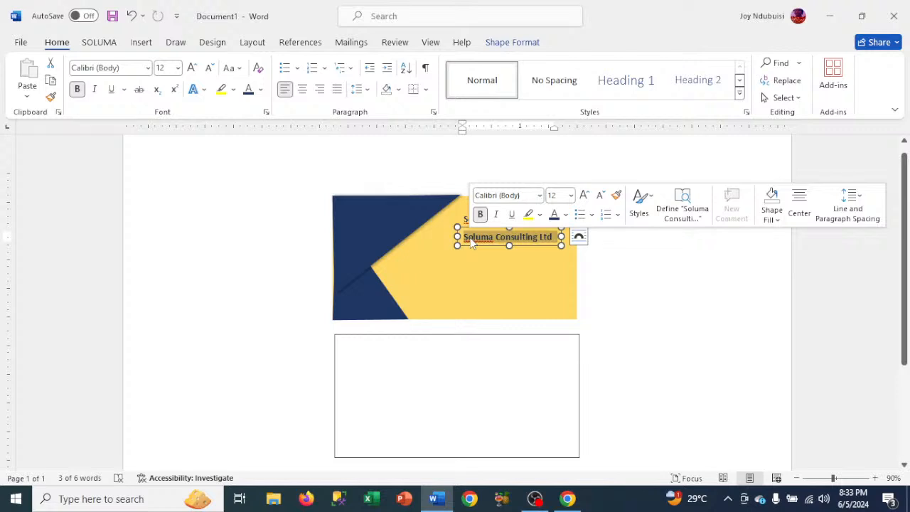
pyautogui.write('TE')
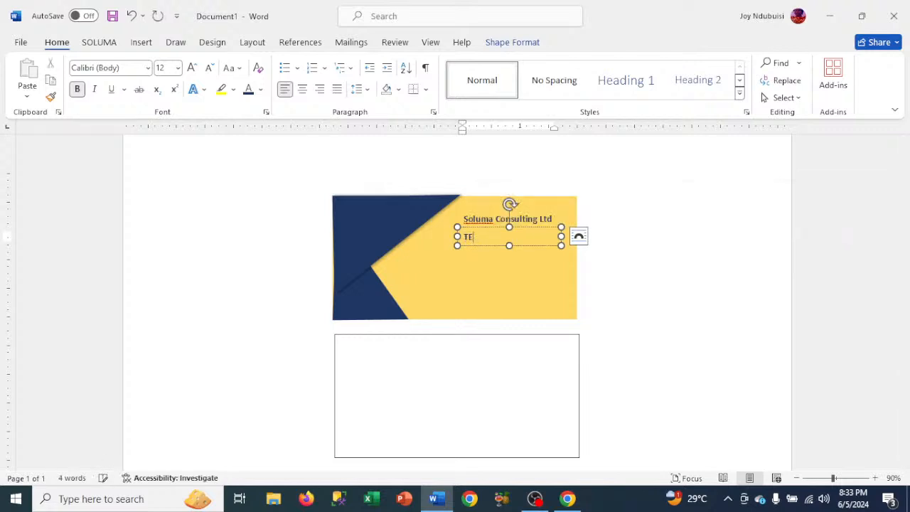
pyautogui.press('BackSpace')
pyautogui.write('ech')
pyautogui.write('& Management C')
pyautogui.press('BackSpace')
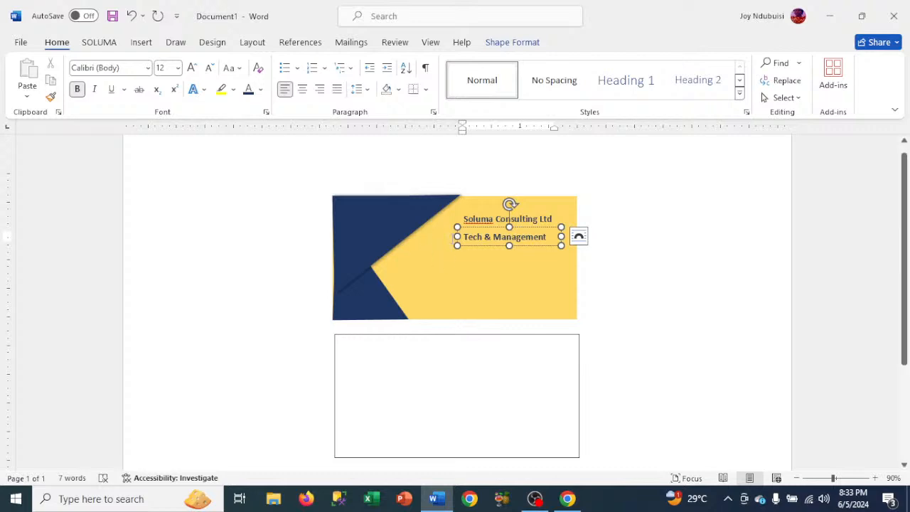
# Step: Widen the lower text box and complete its line to read "Tech & Management Co"
pyautogui.write('CO')
pyautogui.press('Escape')
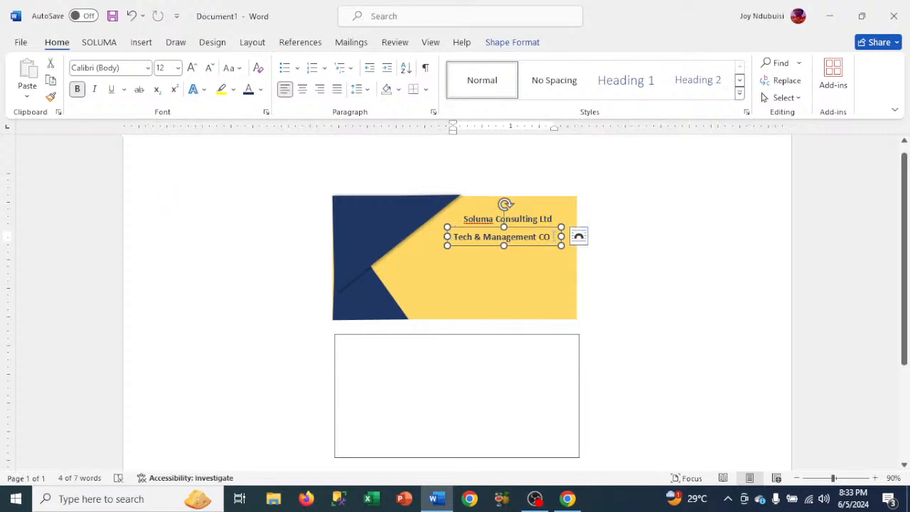
pyautogui.press('BackSpace')
pyautogui.write('O')
pyautogui.press('BackSpace')
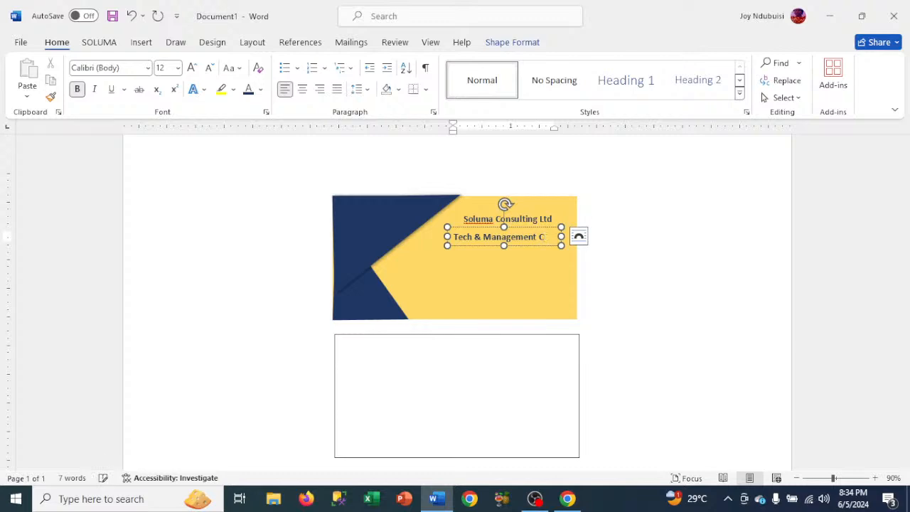
pyautogui.write('o')
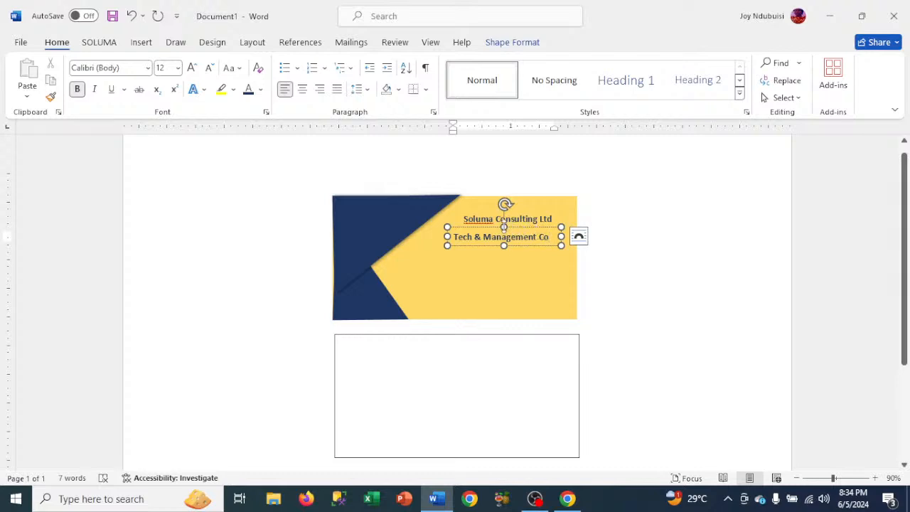
# Step: Move the "Tech & Management Co" text box slightly upward so it sits closer to the company name
pyautogui.click(504, 227)
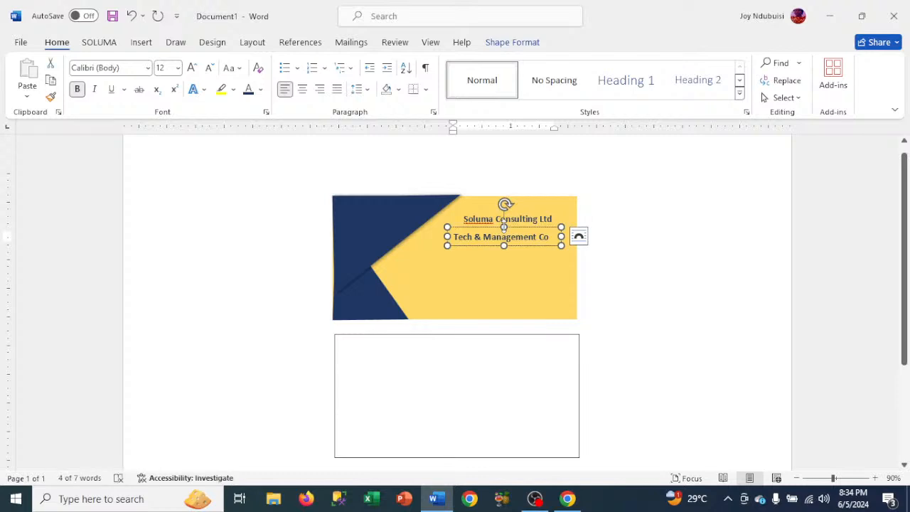
pyautogui.moveTo(504, 226); pyautogui.dragTo(539, 241)
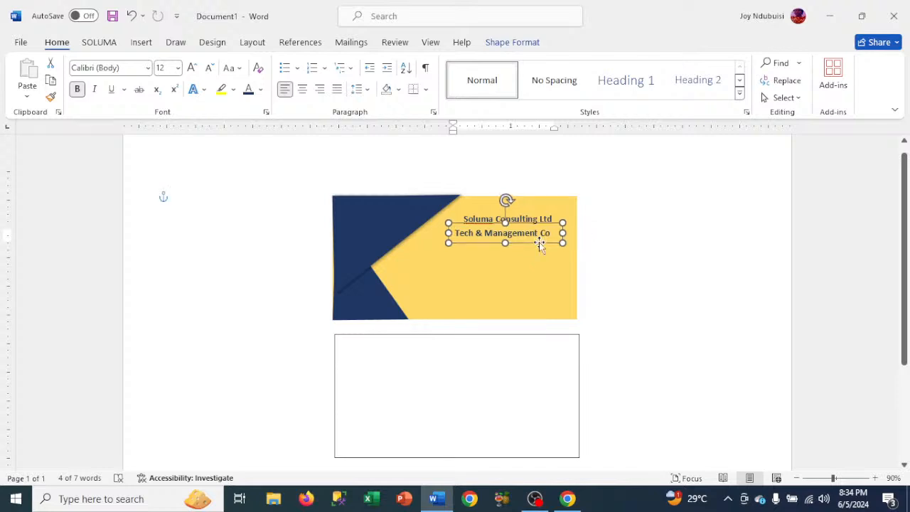
pyautogui.click(555, 234)
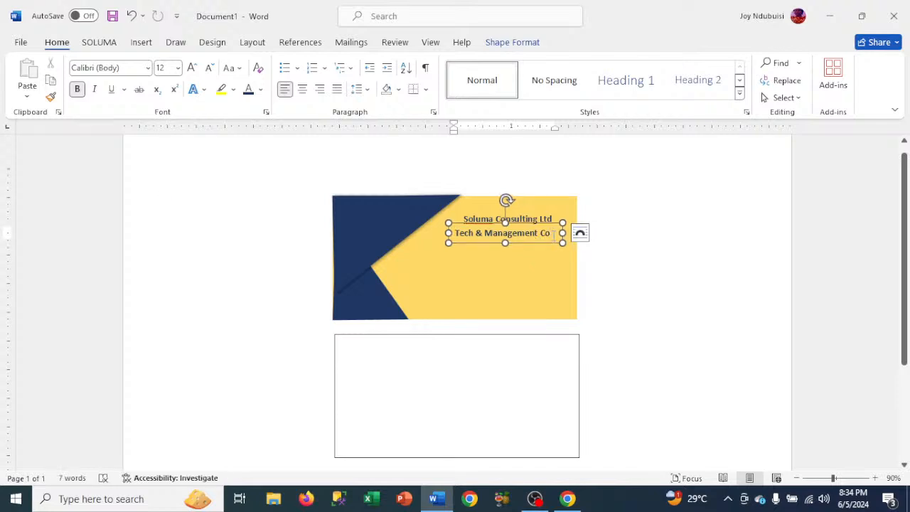
# Step: Reduce the font size of the whole "Tech & Management Co" text box to 9
pyautogui.click(462, 244)
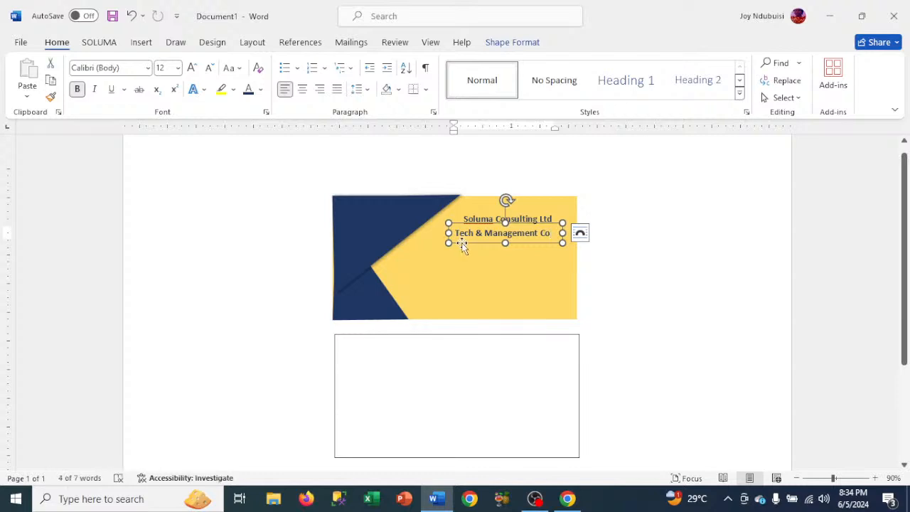
pyautogui.click(209, 68)
pyautogui.click(210, 69)
pyautogui.click(210, 68)
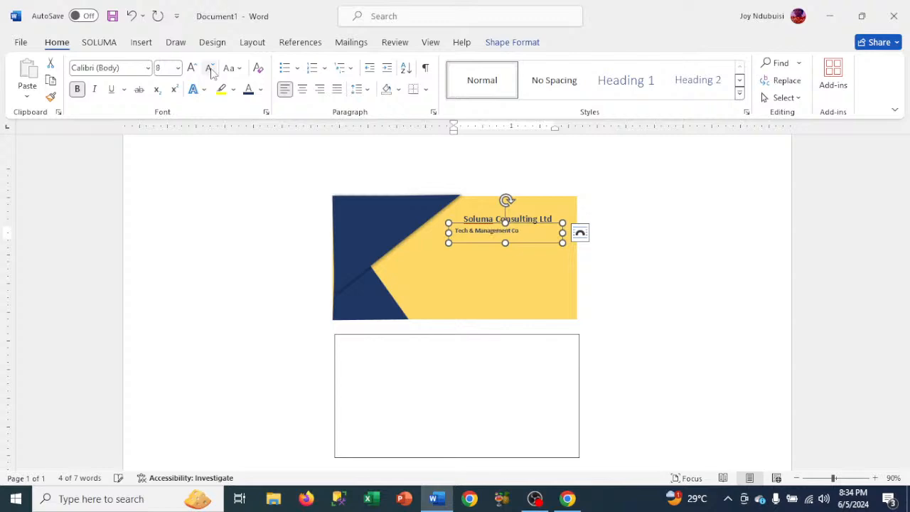
pyautogui.click(193, 70)
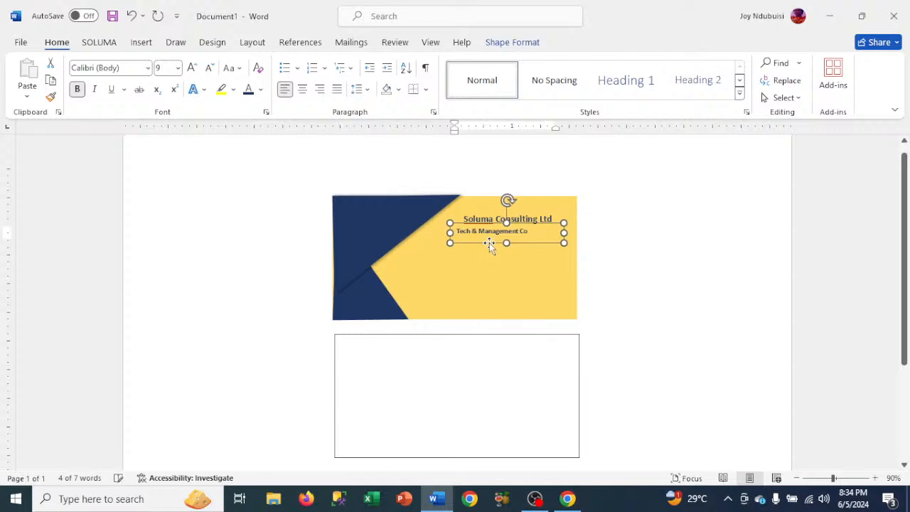
# Step: Nudge the "Tech & Management Co" box right and slightly up to centre its text directly beneath the company name, and reduce the box height slightly
pyautogui.press('Right')
pyautogui.press('Right')
pyautogui.press('Right')
pyautogui.press('Right')
pyautogui.press('Right')
pyautogui.hotkey('ctrl', 'Left')
pyautogui.hotkey('ctrl', 'Left')
pyautogui.hotkey('ctrl', 'Left')
pyautogui.hotkey('ctrl', 'Left')
pyautogui.hotkey('ctrl', 'Left')
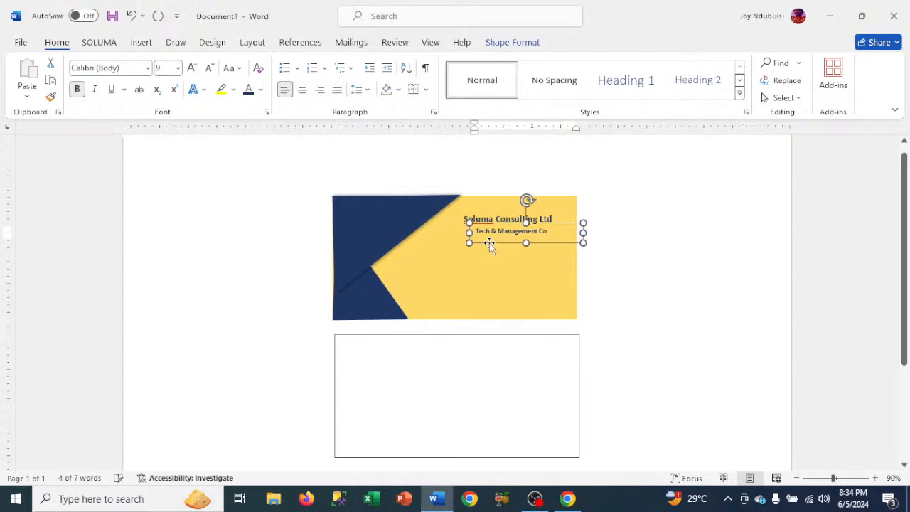
pyautogui.hotkey('ctrl', 'Up')
pyautogui.hotkey('ctrl', 'Up')
pyautogui.hotkey('ctrl', 'Up')
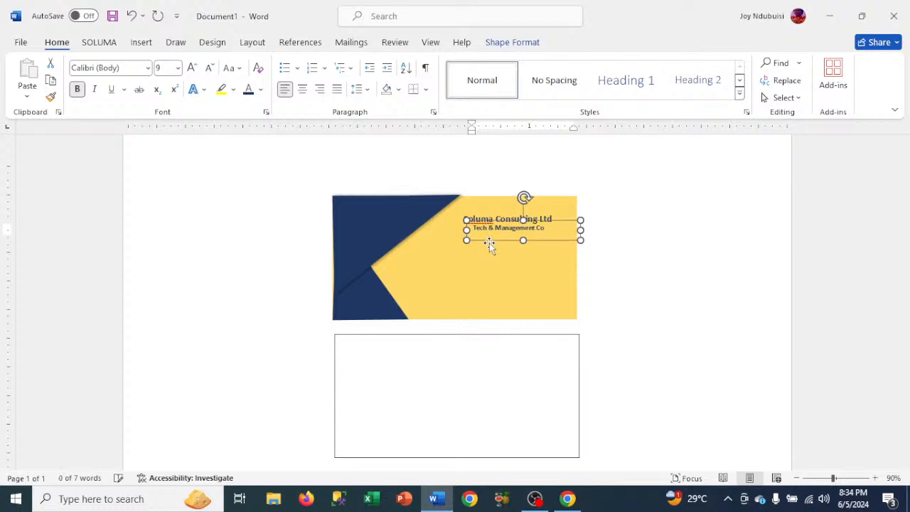
pyautogui.hotkey('ctrl', 'Right')
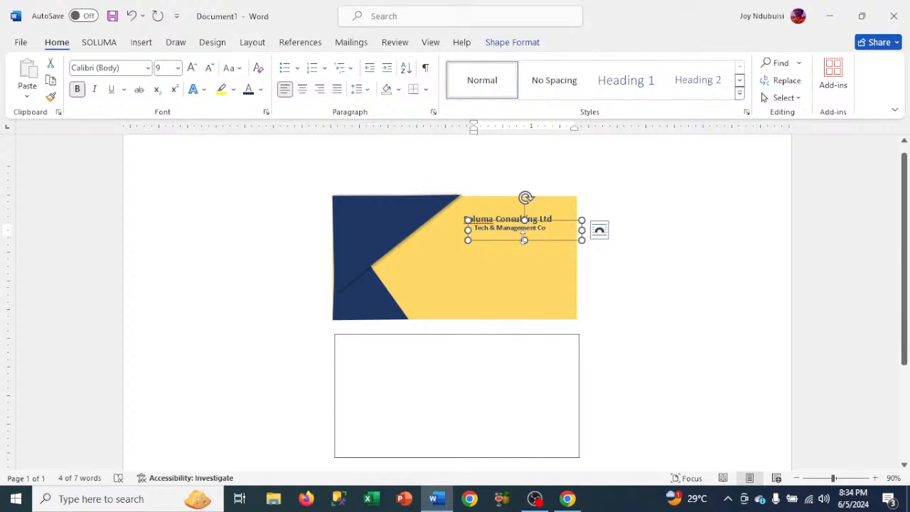
pyautogui.moveTo(524, 241); pyautogui.dragTo(524, 237)
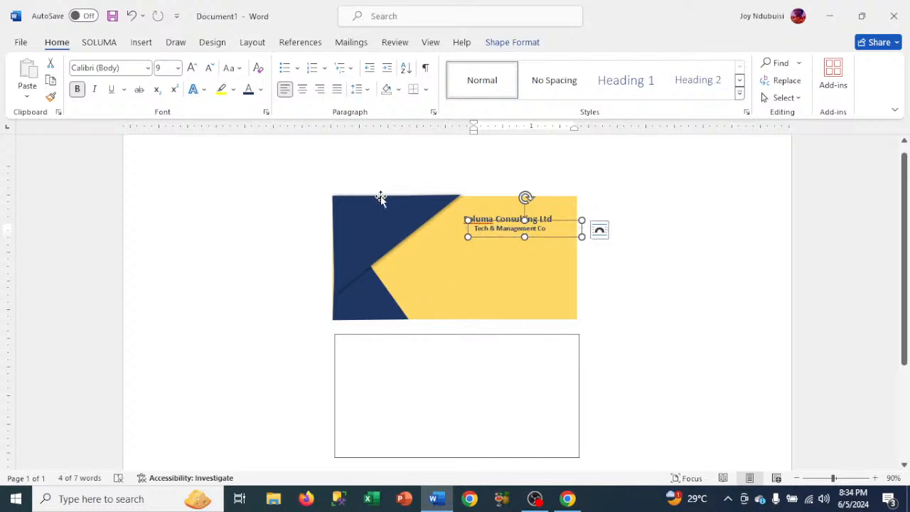
# Step: Draw a new text box about 1.52" high and 1.9" wide on the blank page area to the right of the yellow card
pyautogui.click(491, 261)
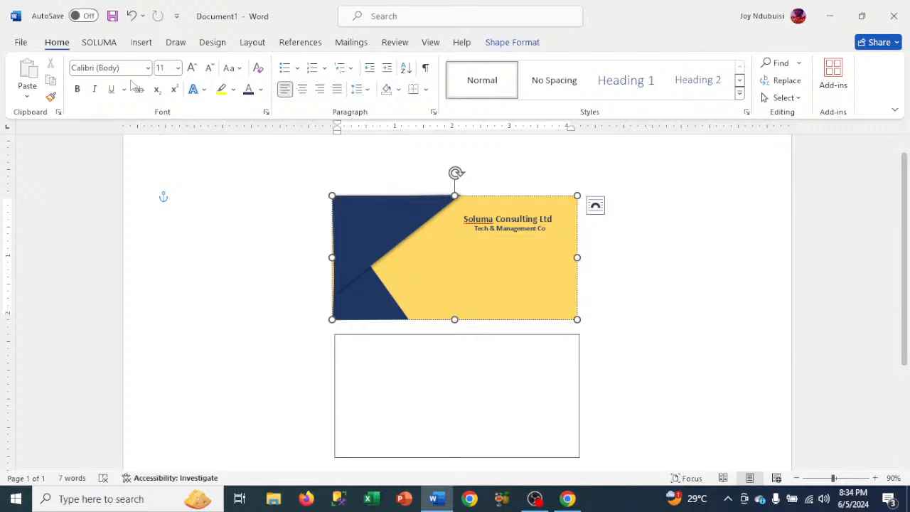
pyautogui.click(141, 45)
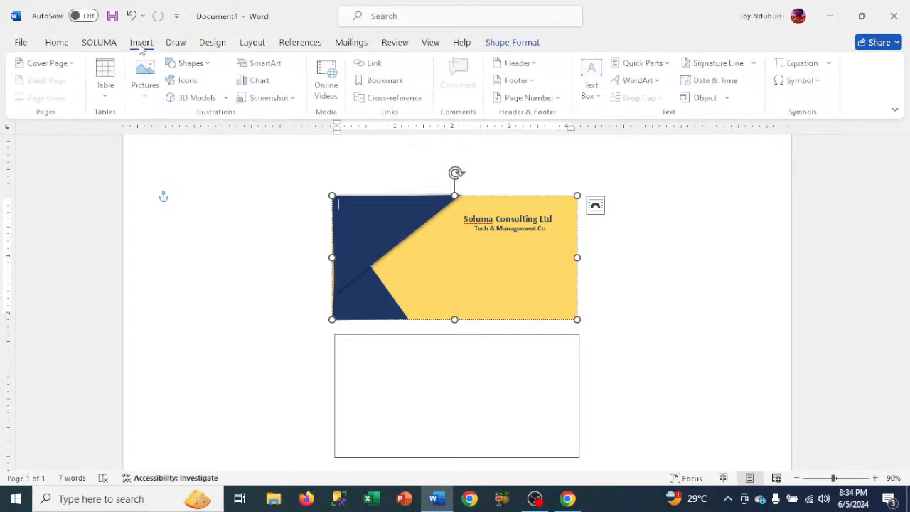
pyautogui.click(190, 63)
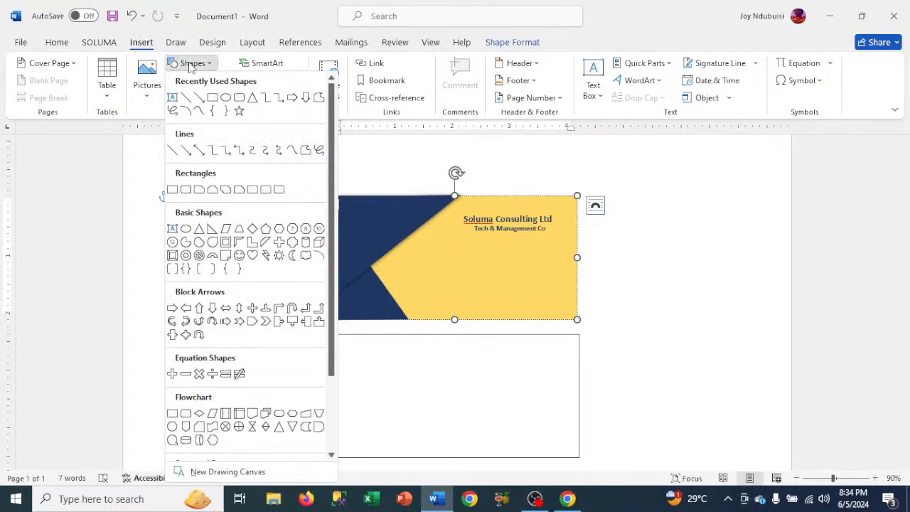
pyautogui.click(172, 98)
pyautogui.moveTo(655, 208); pyautogui.dragTo(764, 294)
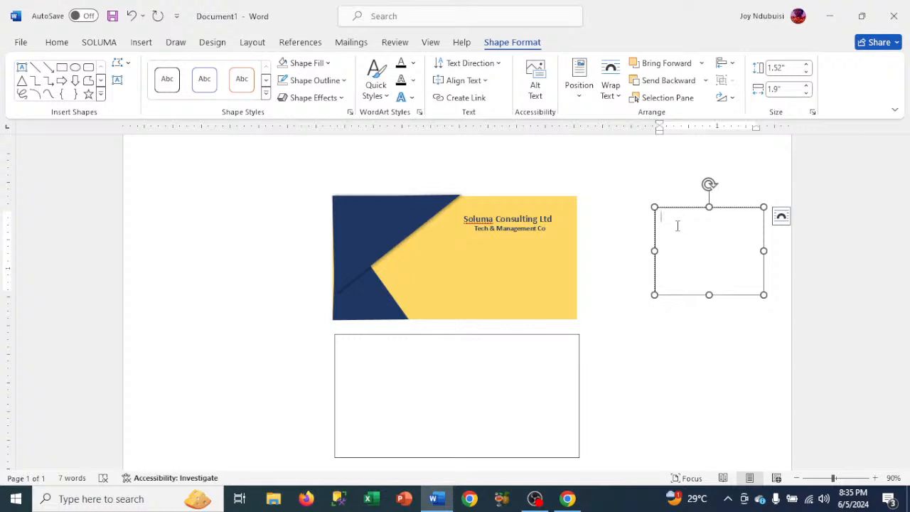
# Step: Open the insert commands for the empty text box beside the card
pyautogui.click(141, 43)
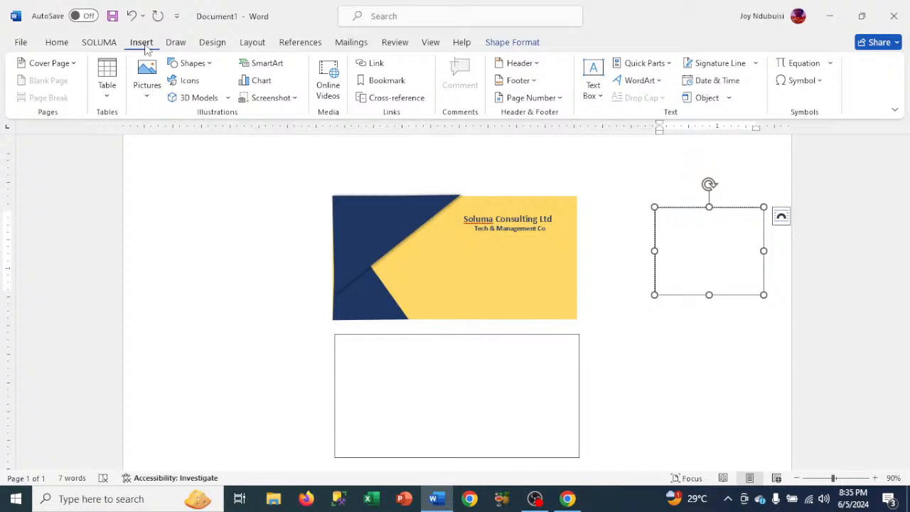